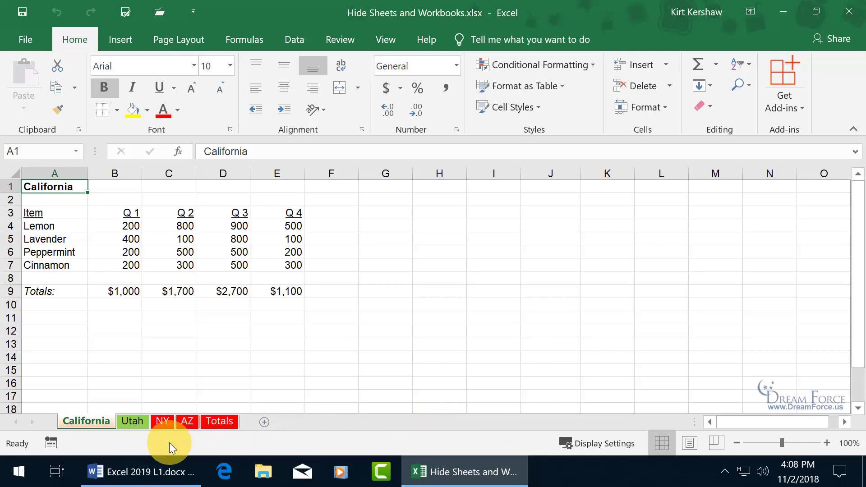
Hide the Utah sheet, then restore Utah through Unhide on the NY tab.
{"action": "right_click", "coordinate": [134, 423]}
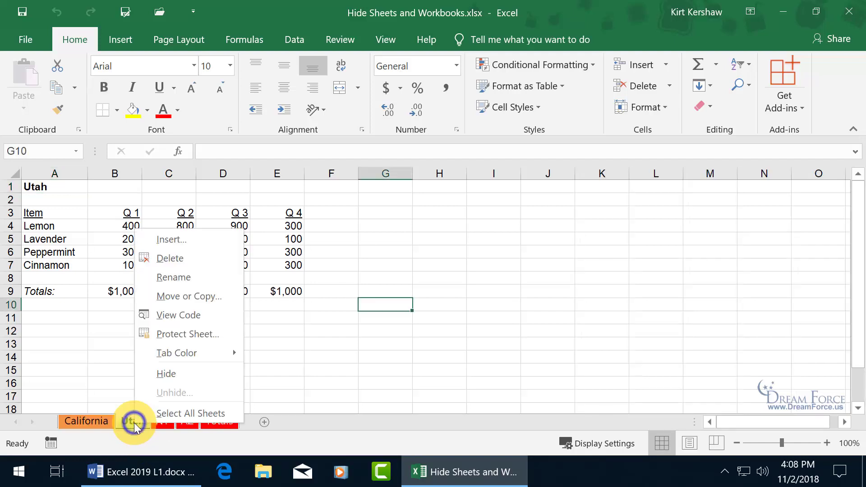
{"action": "left_click", "coordinate": [175, 374]}
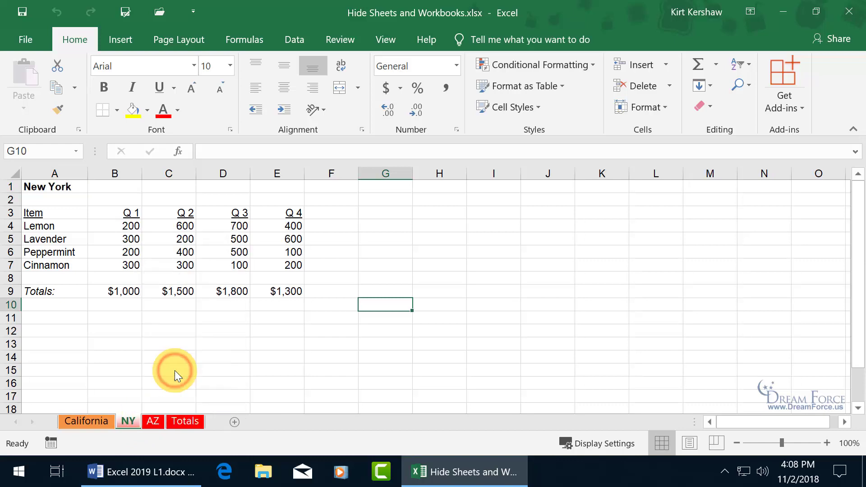
{"action": "right_click", "coordinate": [130, 422]}
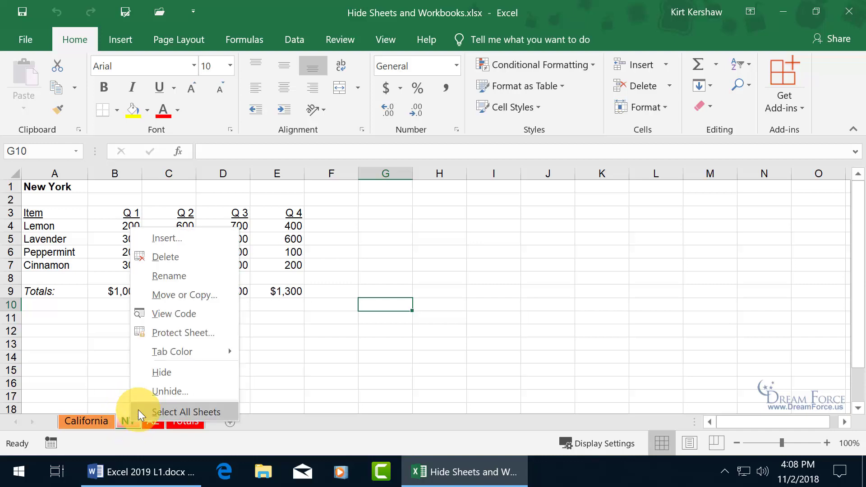
{"action": "left_click", "coordinate": [170, 391]}
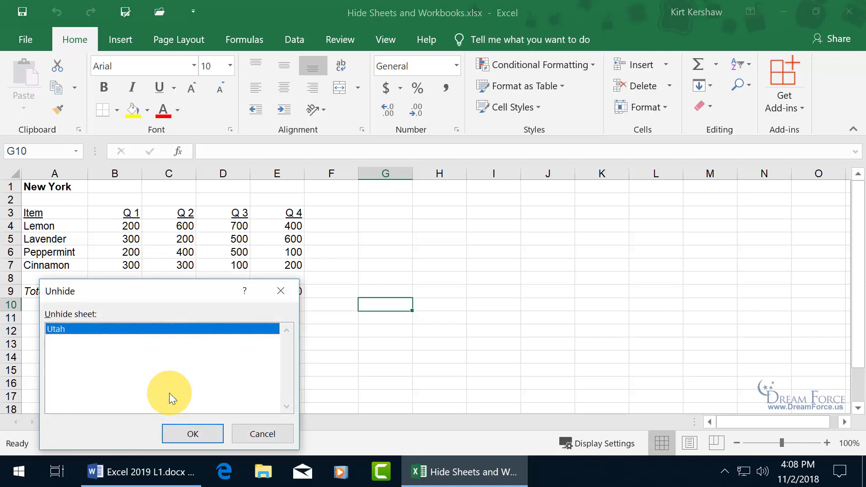
{"action": "double_click", "coordinate": [90, 331]}
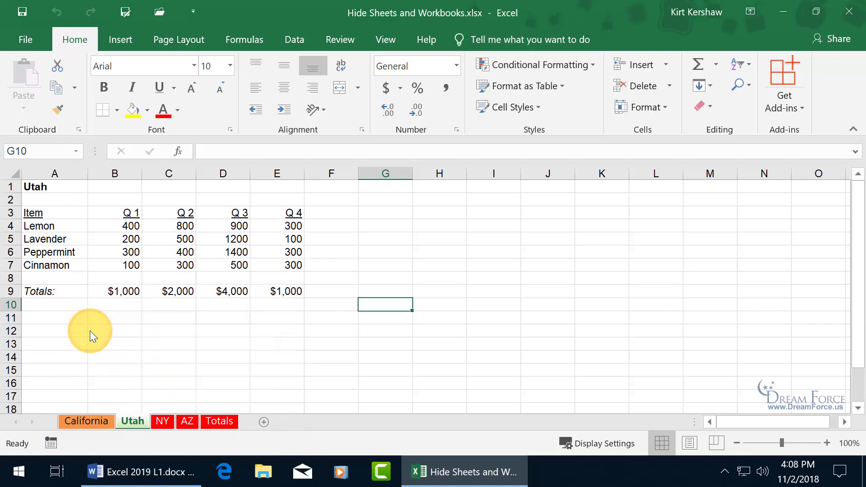
Group the California and AZ sheets and hide them together.
{"action": "left_click", "coordinate": [93, 422]}
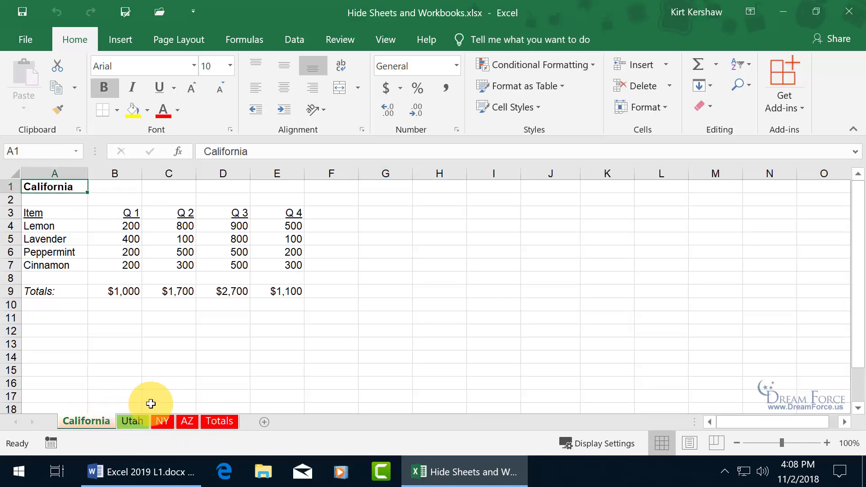
{"action": "left_click", "coordinate": [188, 424], "text": "ctrl"}
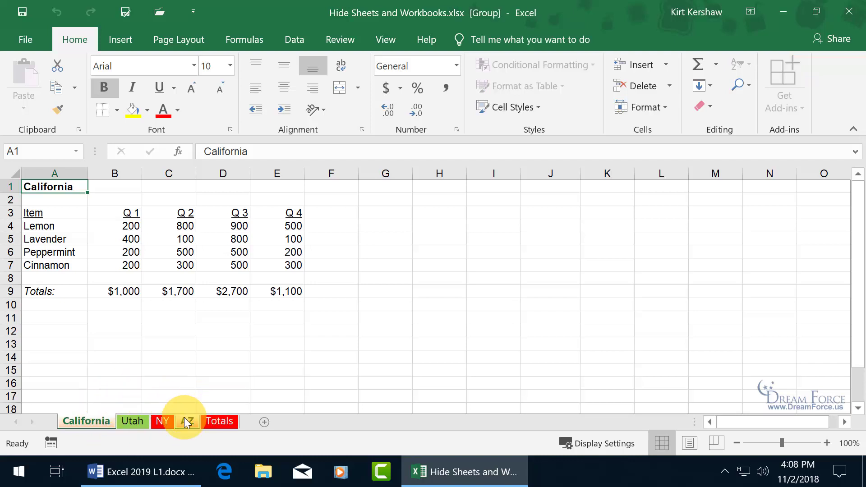
{"action": "right_click", "coordinate": [100, 422]}
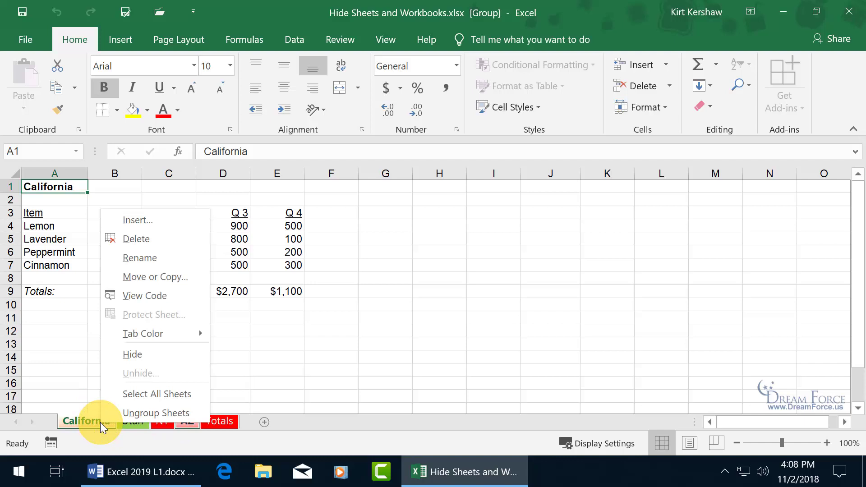
{"action": "left_click", "coordinate": [147, 353]}
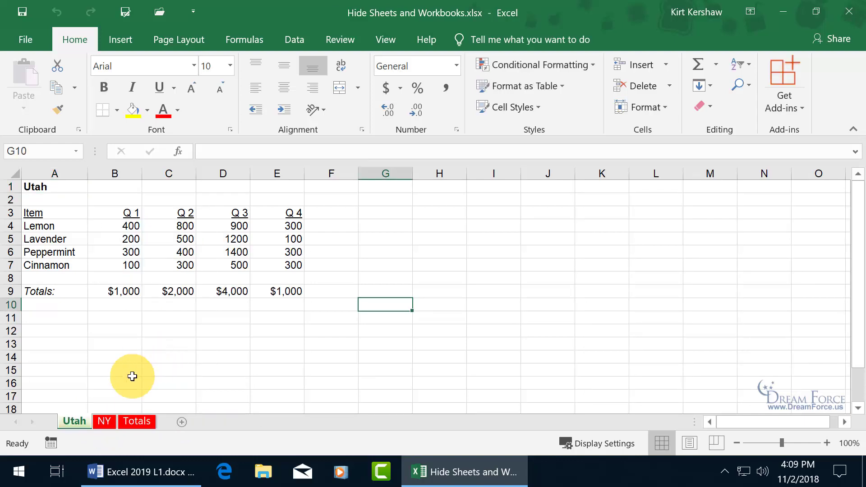
Unhide the California sheet, then the AZ sheet, from the hidden sheets list.
{"action": "right_click", "coordinate": [101, 423]}
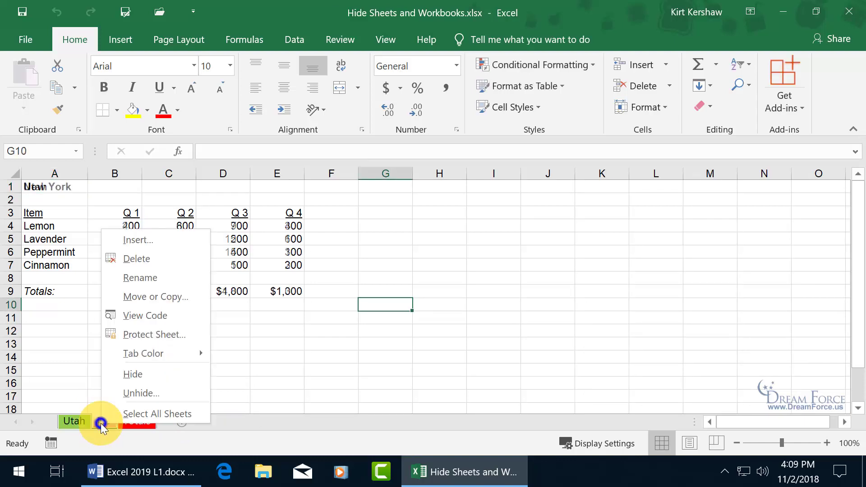
{"action": "left_click", "coordinate": [145, 395]}
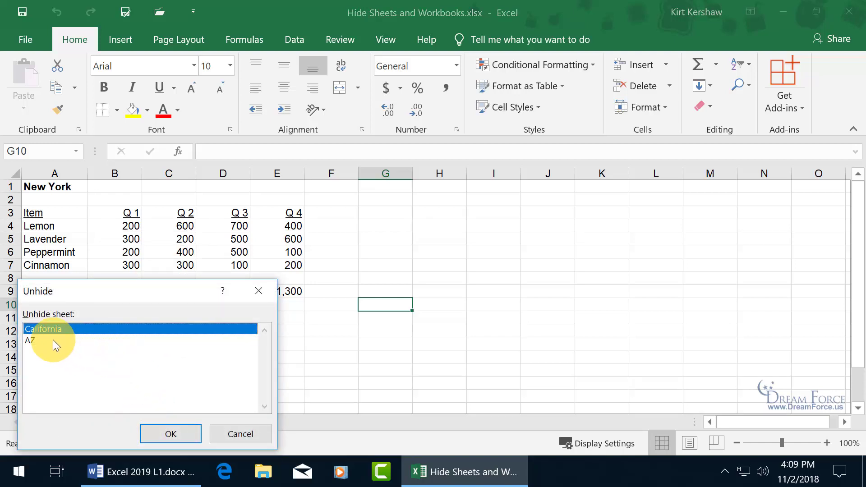
{"action": "left_click", "coordinate": [35, 341]}
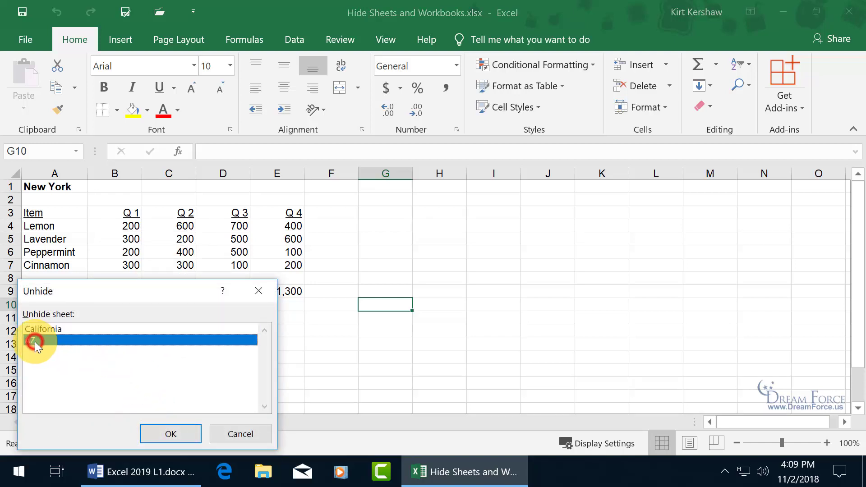
{"action": "left_click", "coordinate": [55, 329]}
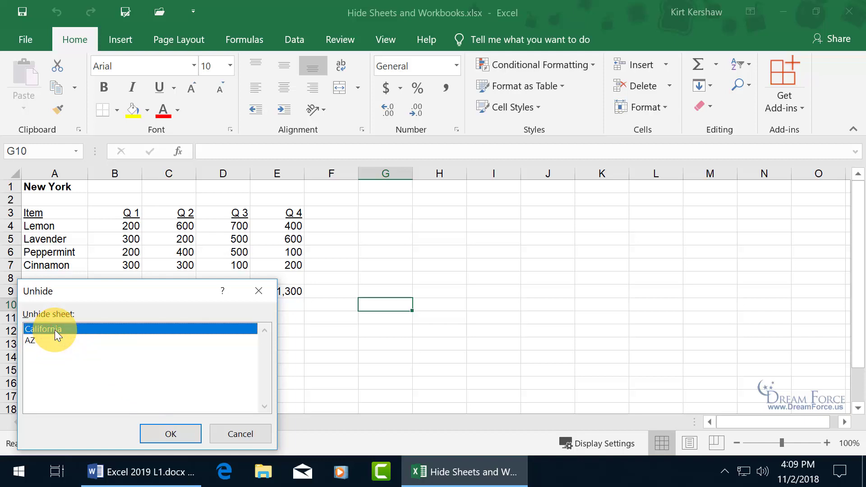
{"action": "double_click", "coordinate": [55, 330]}
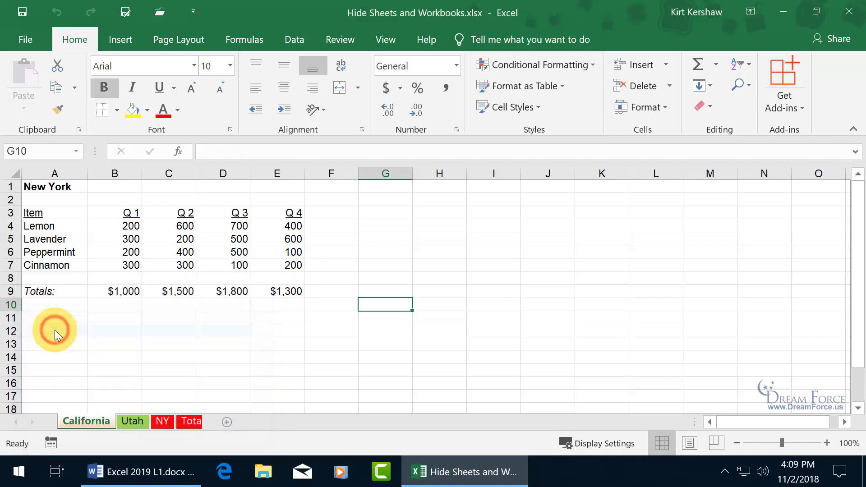
{"action": "right_click", "coordinate": [90, 422]}
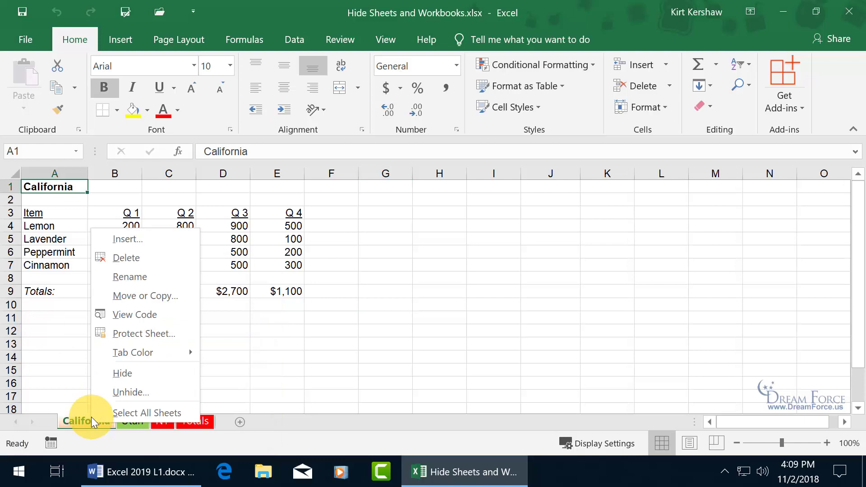
{"action": "left_click", "coordinate": [118, 394]}
{"action": "left_click_drag", "start_coordinate": [92, 289], "coordinate": [297, 230]}
{"action": "left_click", "coordinate": [209, 266]}
{"action": "double_click", "coordinate": [209, 266]}
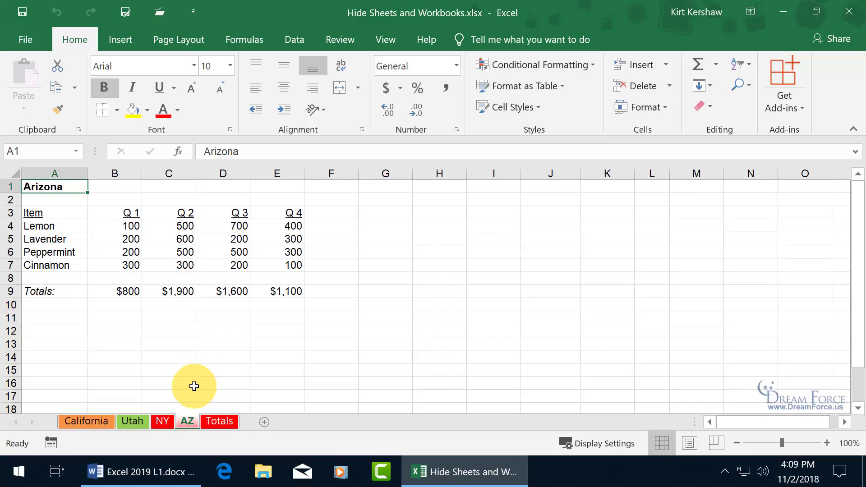
Group the four state sheets from California through AZ and hide them, leaving Totals.
{"action": "left_click", "coordinate": [93, 422]}
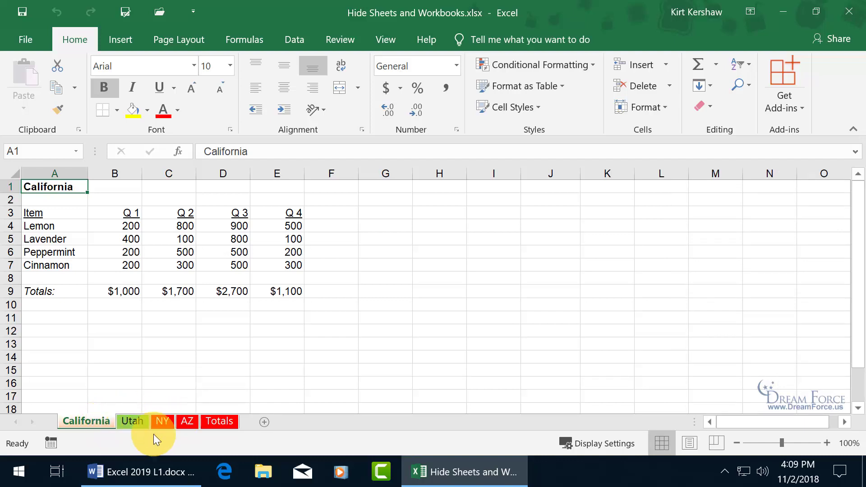
{"action": "left_click", "coordinate": [187, 421], "text": "shift"}
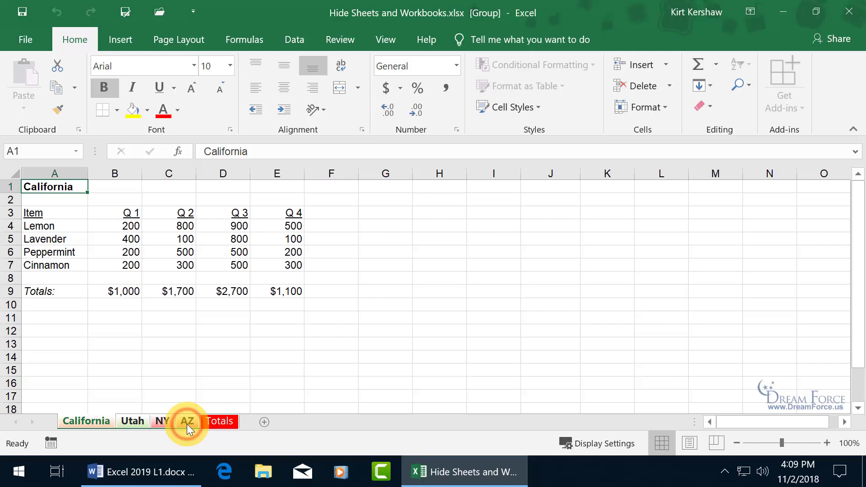
{"action": "right_click", "coordinate": [164, 422]}
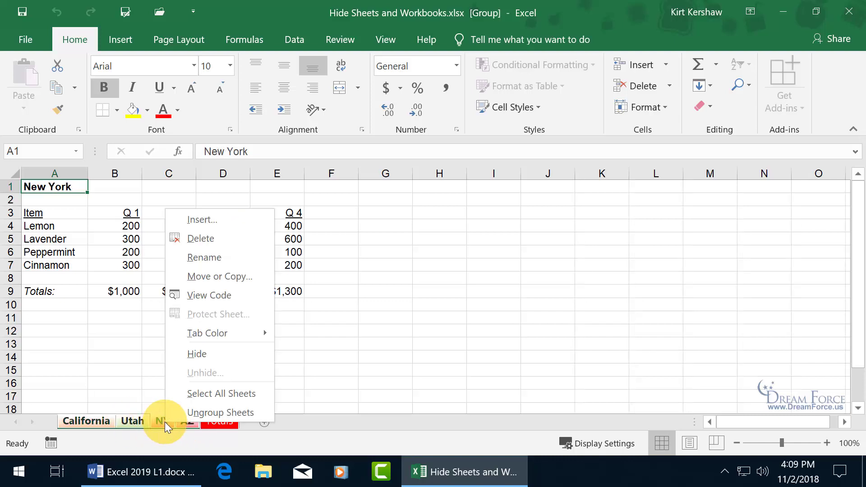
{"action": "left_click", "coordinate": [210, 353]}
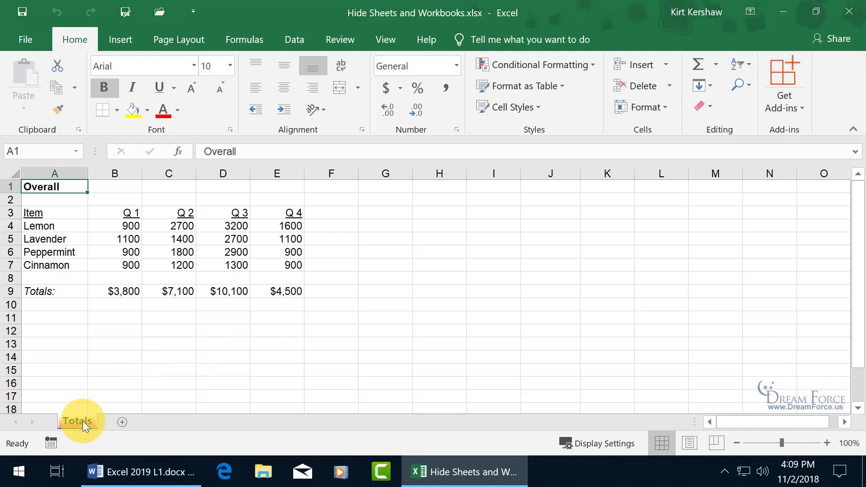
Unhide the California and Utah sheets.
{"action": "right_click", "coordinate": [82, 422]}
{"action": "left_click", "coordinate": [119, 390]}
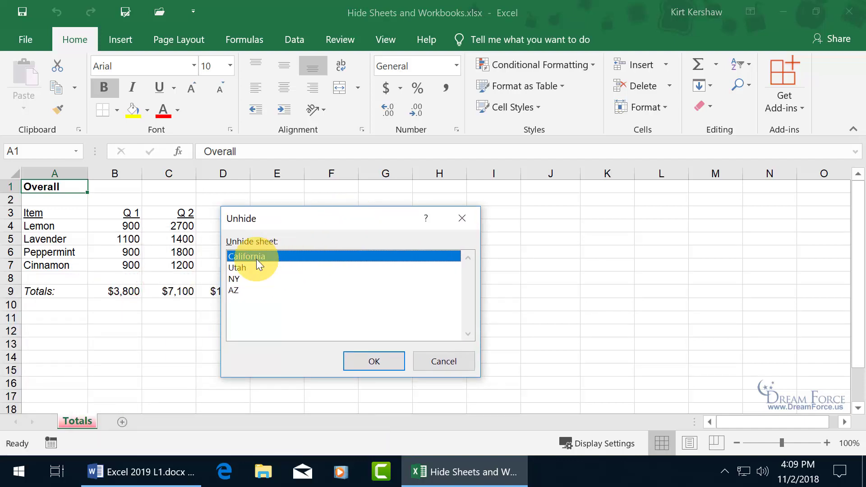
{"action": "double_click", "coordinate": [259, 255]}
{"action": "right_click", "coordinate": [93, 420]}
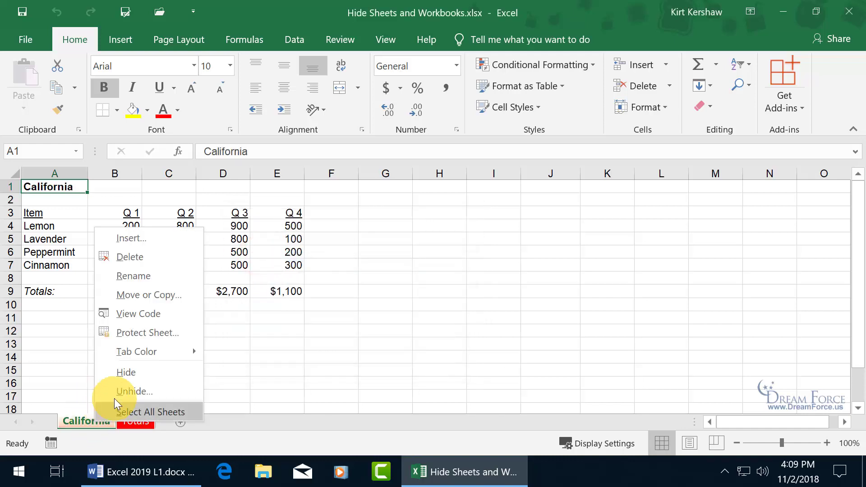
{"action": "left_click", "coordinate": [127, 391]}
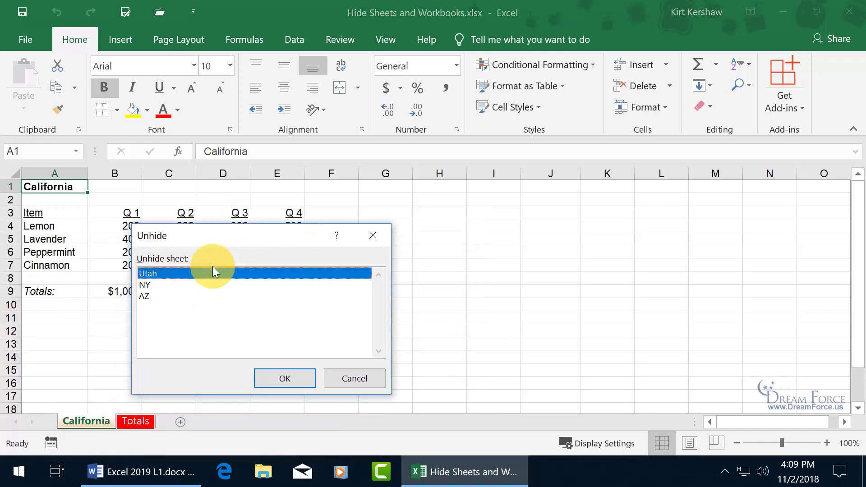
{"action": "double_click", "coordinate": [205, 272]}
Unhide the remaining NY and AZ sheets.
{"action": "right_click", "coordinate": [93, 423]}
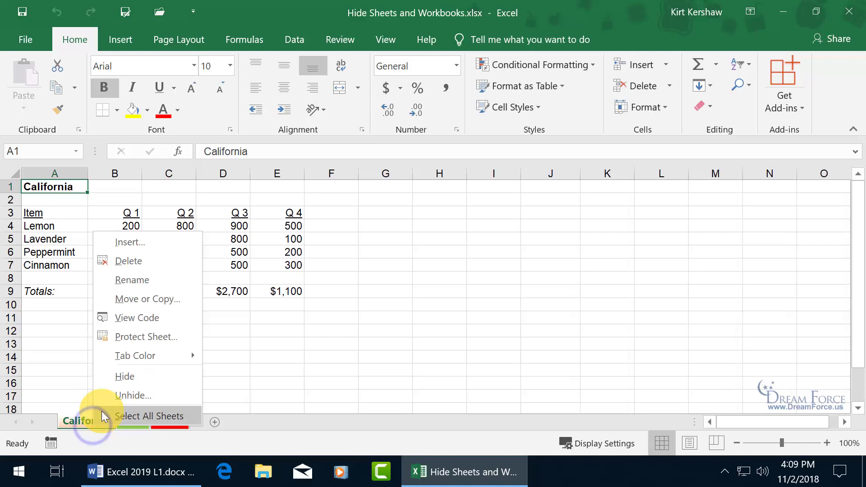
{"action": "left_click", "coordinate": [123, 396]}
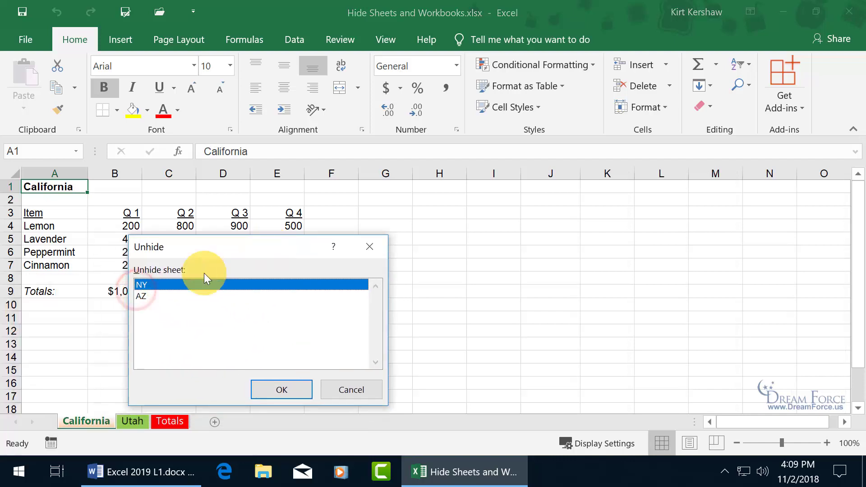
{"action": "double_click", "coordinate": [163, 282]}
{"action": "right_click", "coordinate": [94, 420]}
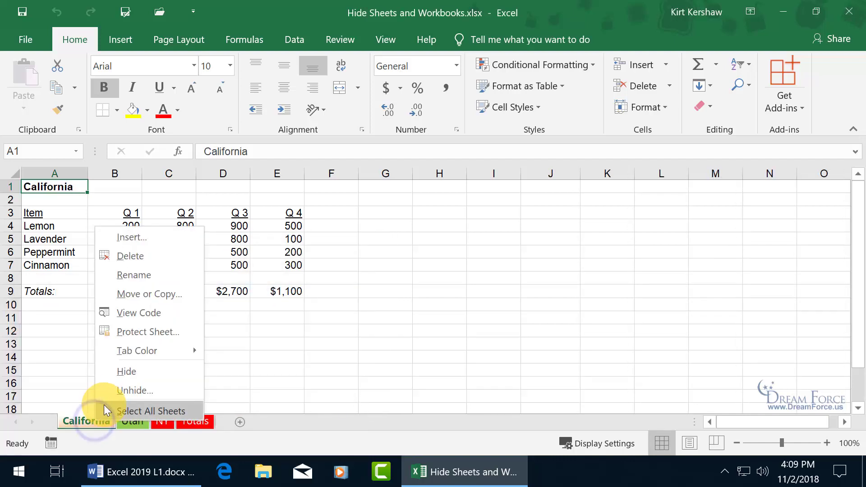
{"action": "left_click", "coordinate": [125, 392]}
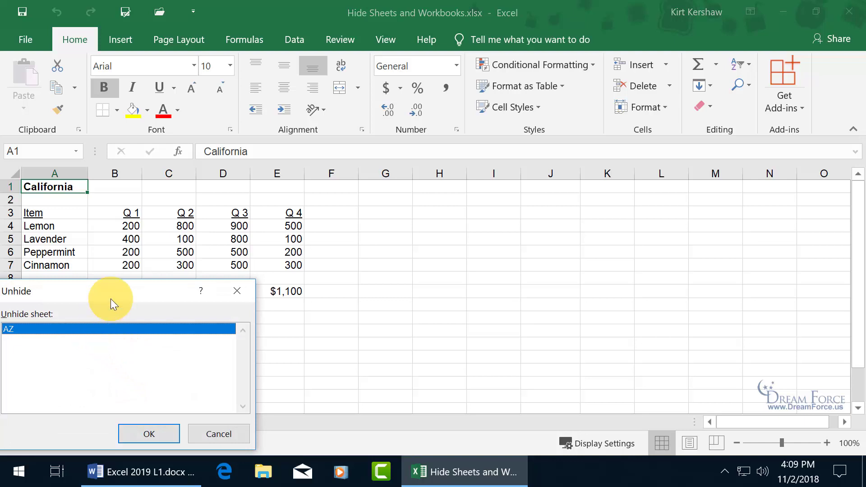
{"action": "left_click_drag", "start_coordinate": [110, 298], "coordinate": [274, 231]}
{"action": "double_click", "coordinate": [227, 272]}
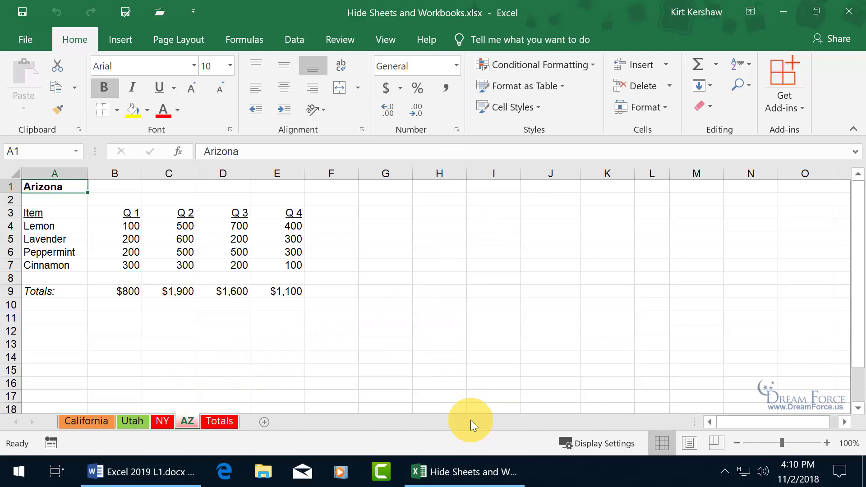
Minimize the workbook and bring up the Excel taskbar jump list.
{"action": "mouse_move", "coordinate": [469, 477]}
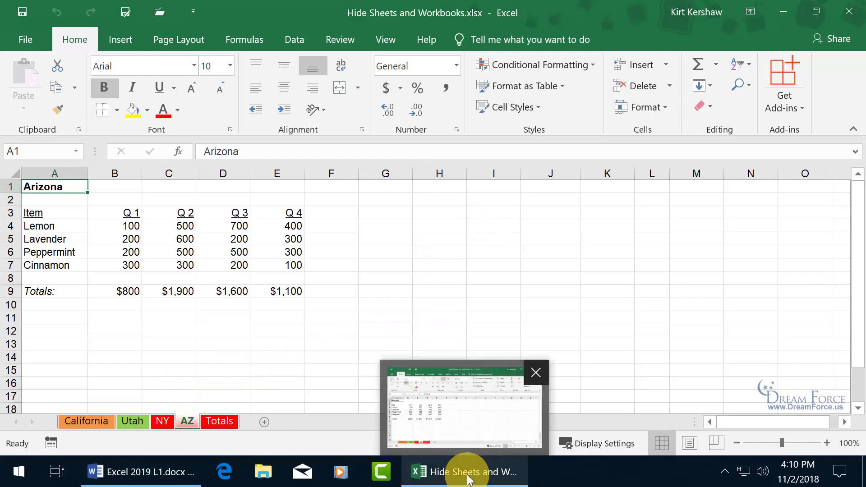
{"action": "left_click", "coordinate": [469, 477]}
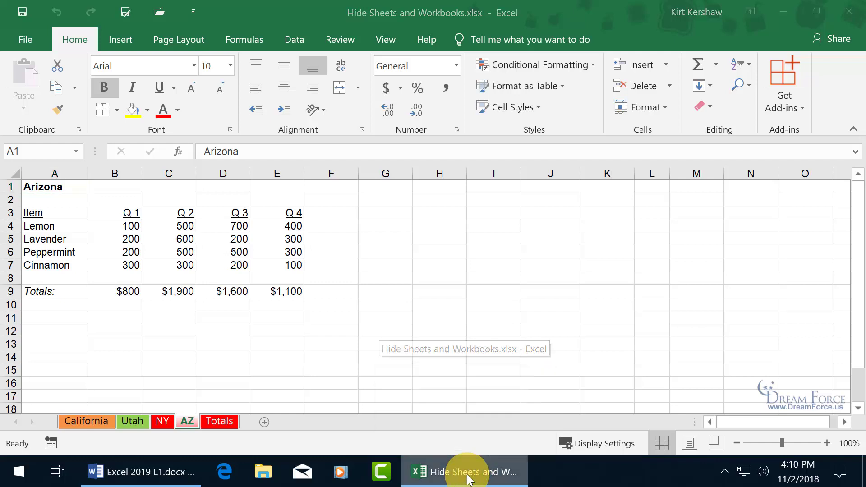
{"action": "right_click", "coordinate": [467, 475]}
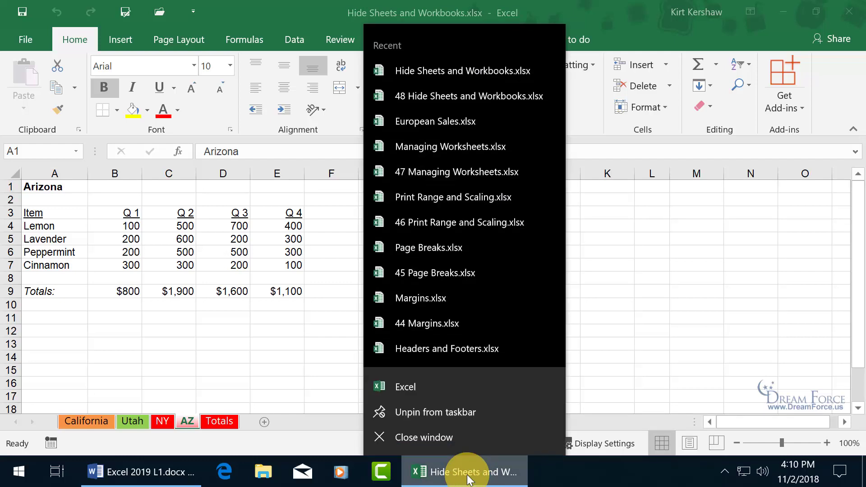
Launch blank workbooks Book1 and Book2 from the Excel jump list.
{"action": "left_click", "coordinate": [412, 387]}
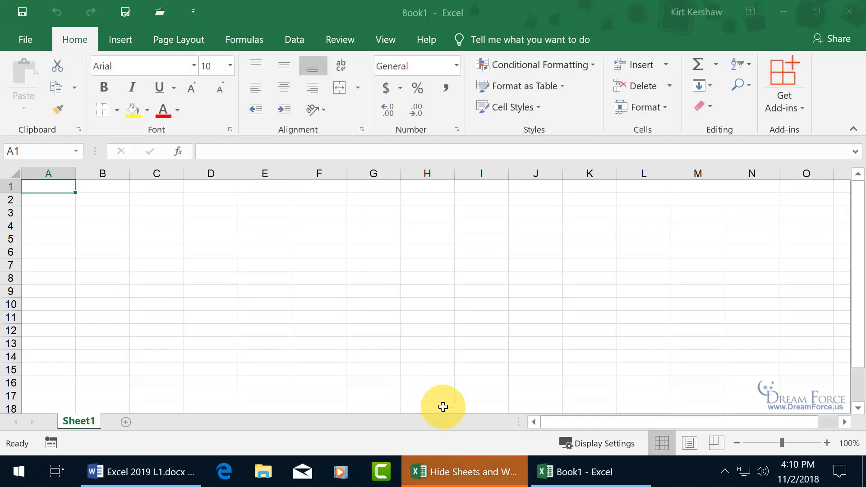
{"action": "right_click", "coordinate": [585, 476]}
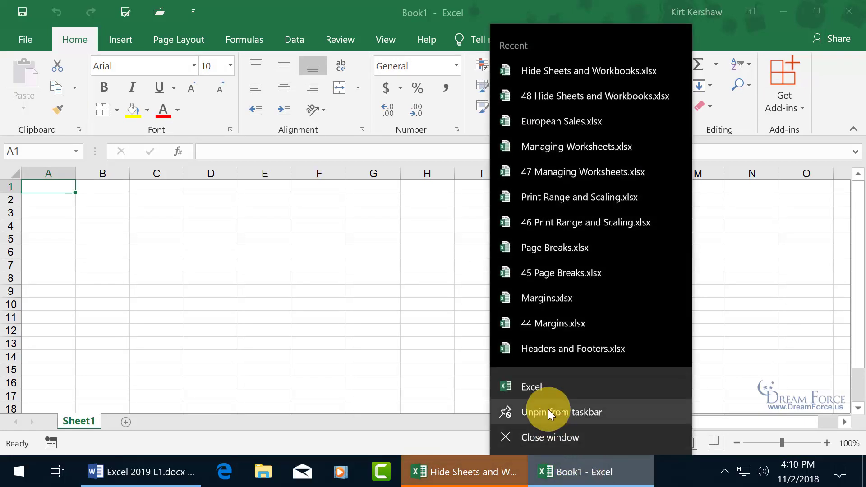
{"action": "left_click", "coordinate": [544, 388]}
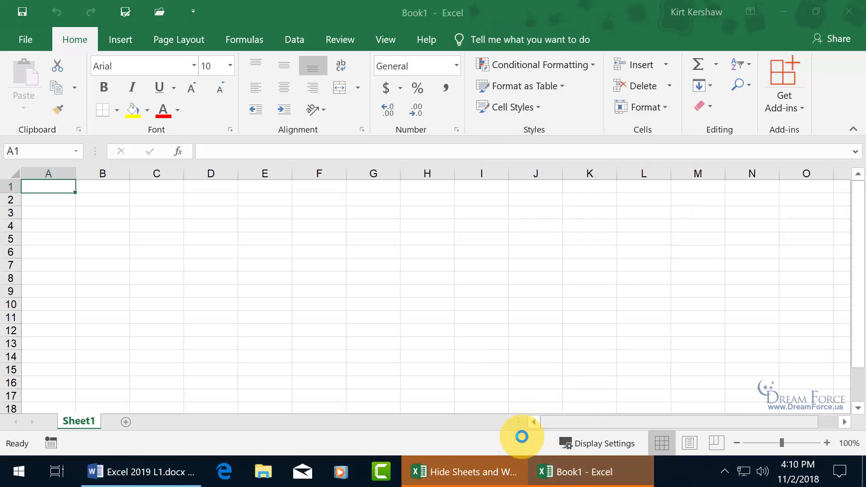
{"action": "mouse_move", "coordinate": [482, 481]}
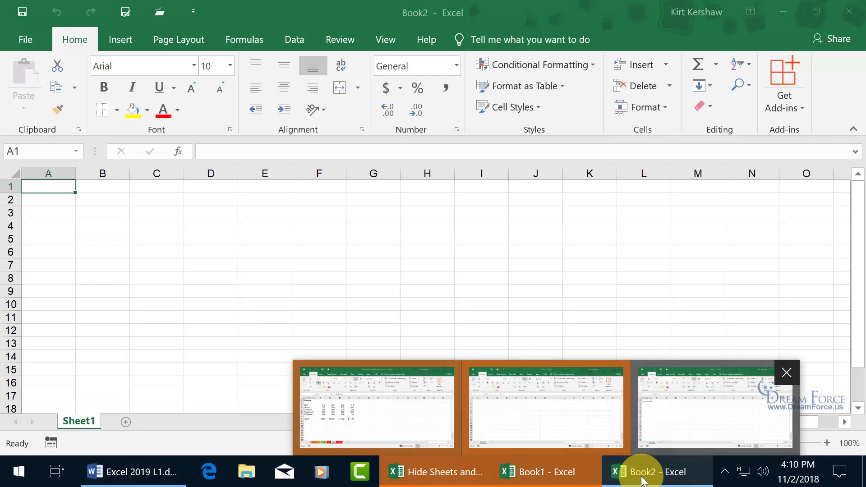
Hide the Book1 window with View > Hide.
{"action": "left_click", "coordinate": [558, 414]}
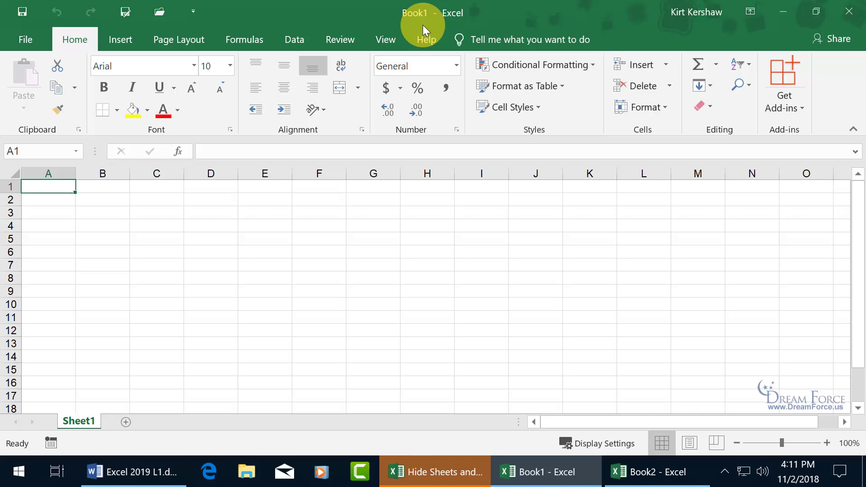
{"action": "left_click", "coordinate": [389, 41]}
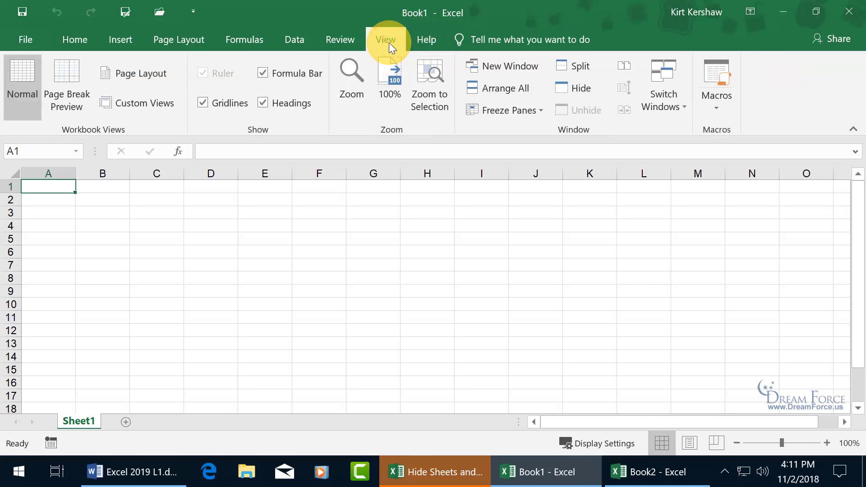
{"action": "left_click", "coordinate": [581, 89]}
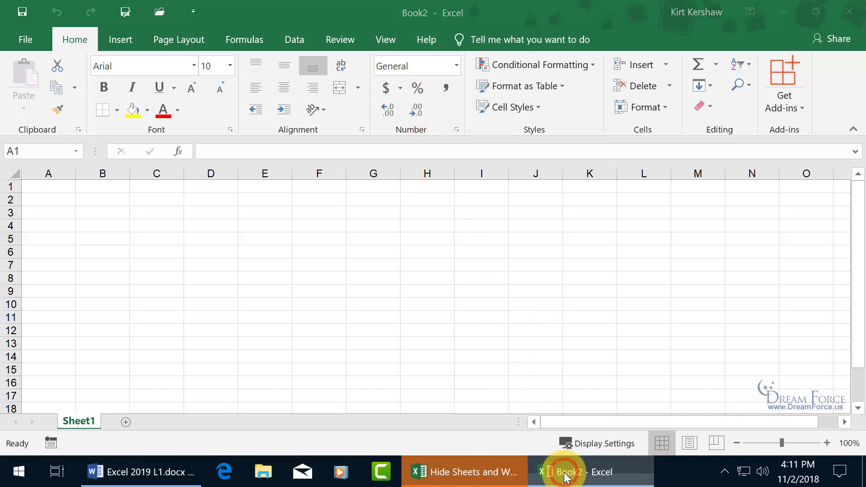
Bring Book2 to the front and hide its window with View > Hide.
{"action": "left_click", "coordinate": [582, 474]}
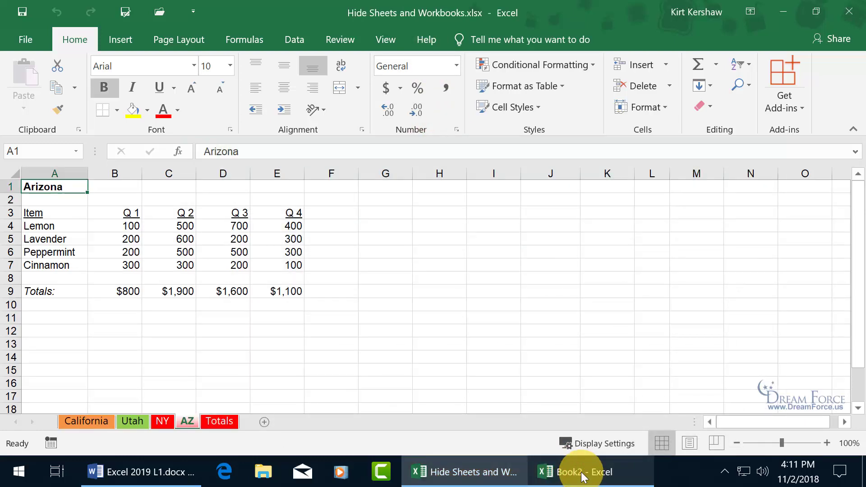
{"action": "left_click", "coordinate": [582, 474]}
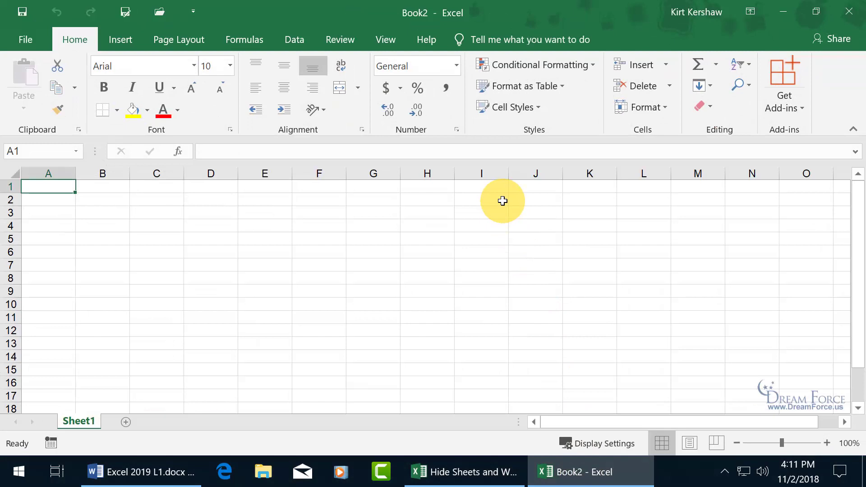
{"action": "left_click", "coordinate": [386, 38]}
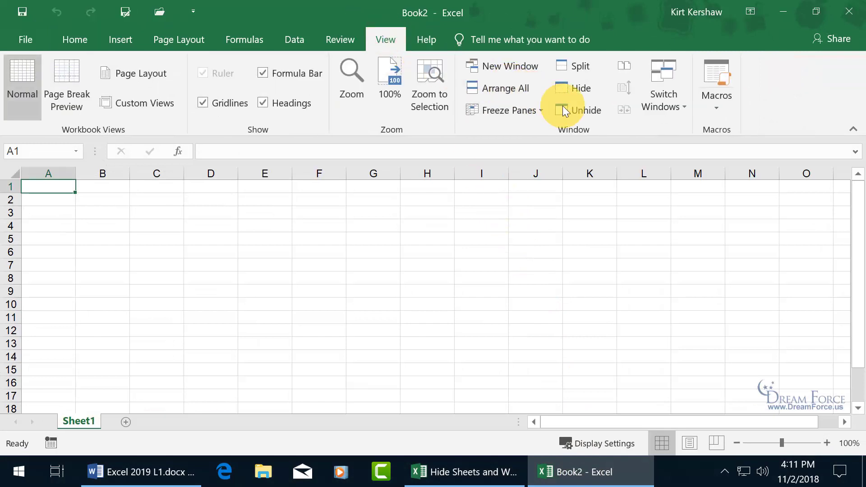
{"action": "left_click", "coordinate": [579, 94]}
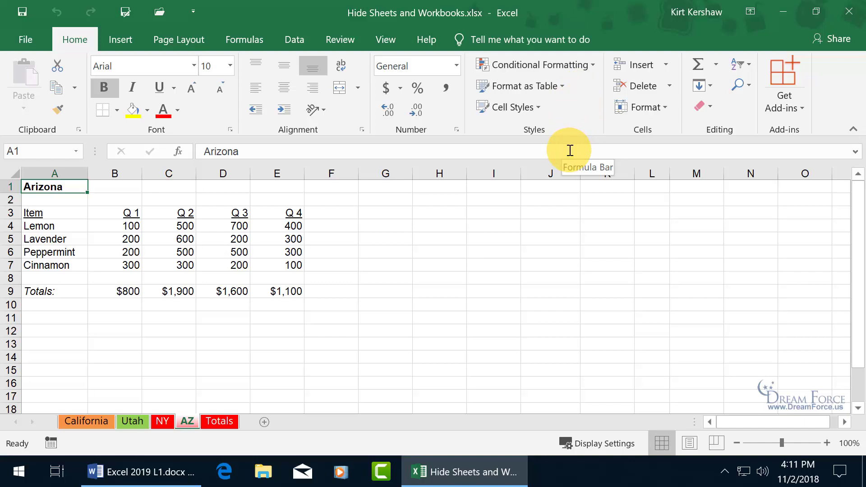
{"action": "left_click", "coordinate": [388, 40]}
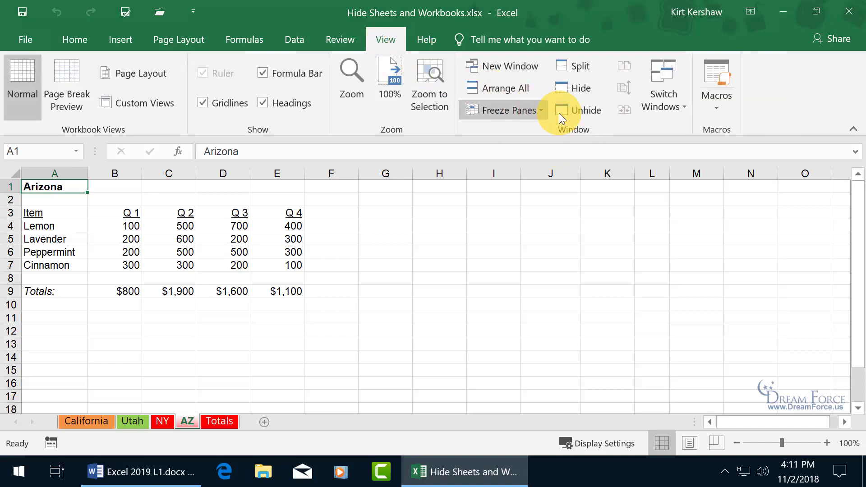
Unhide Book1, then Book2, from the View > Unhide workbook list.
{"action": "left_click", "coordinate": [585, 113]}
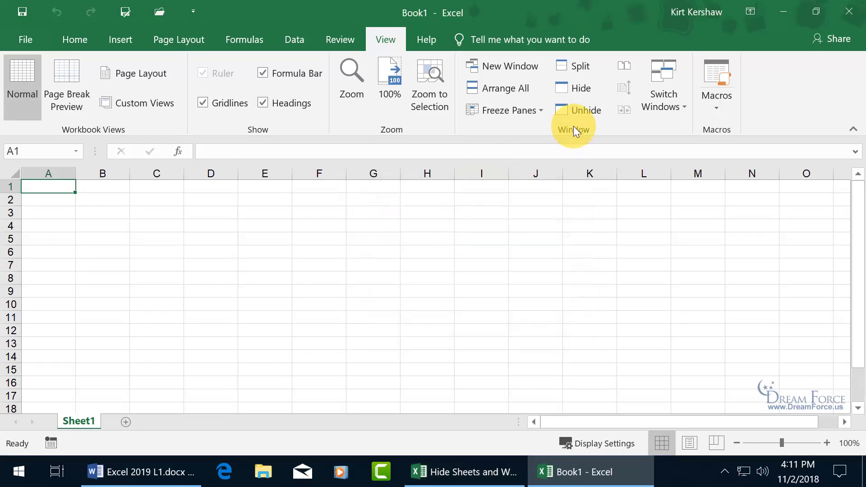
{"action": "left_click", "coordinate": [587, 108]}
{"action": "double_click", "coordinate": [394, 229]}
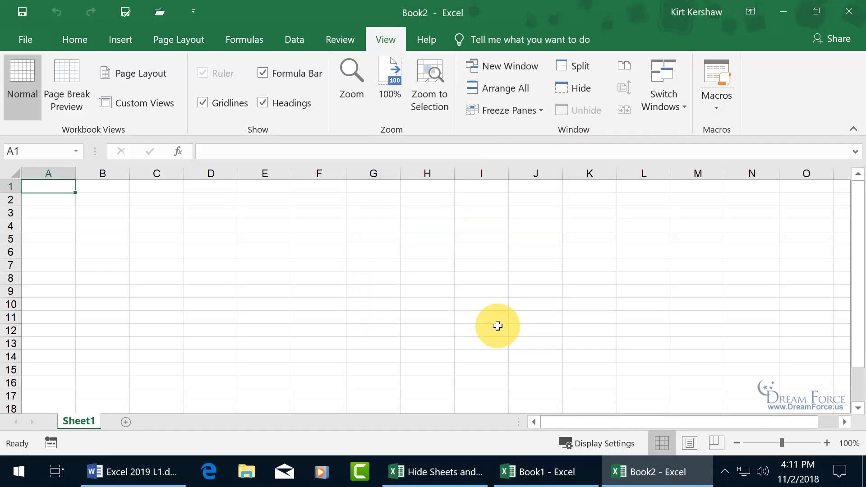
{"action": "mouse_move", "coordinate": [422, 481]}
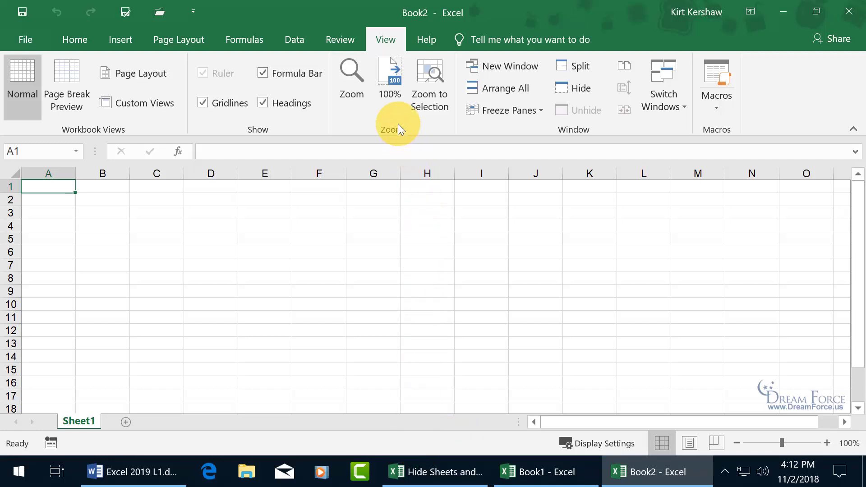
Switch Windows to Hide Sheets and Workbooks.xlsx.
{"action": "left_click", "coordinate": [676, 112]}
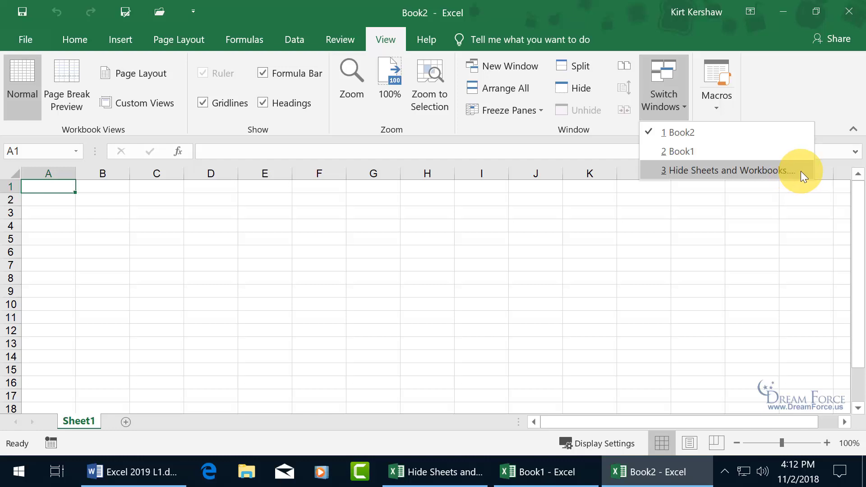
{"action": "left_click", "coordinate": [687, 170]}
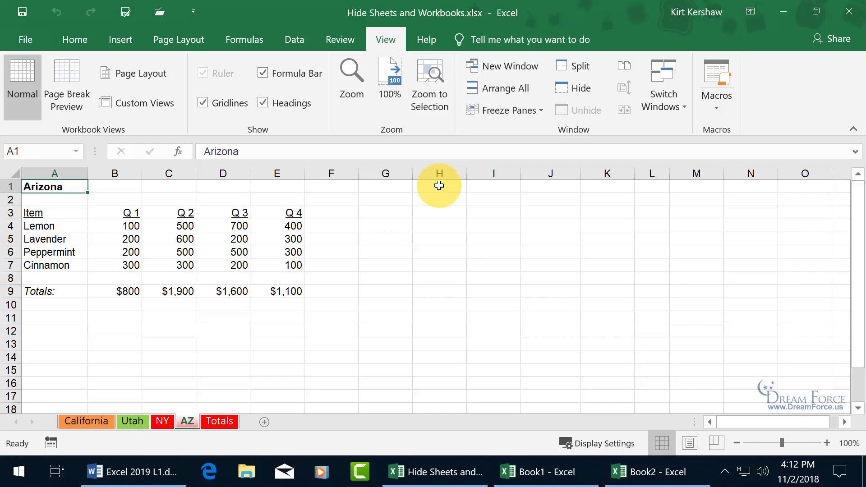
Close the Book1 and Book2 windows, choosing Don't Save for each.
{"action": "left_click", "coordinate": [549, 473]}
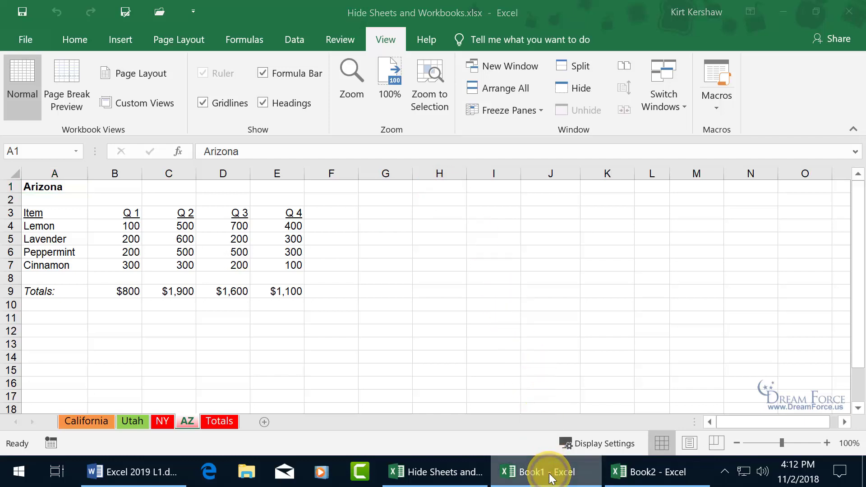
{"action": "right_click", "coordinate": [550, 477]}
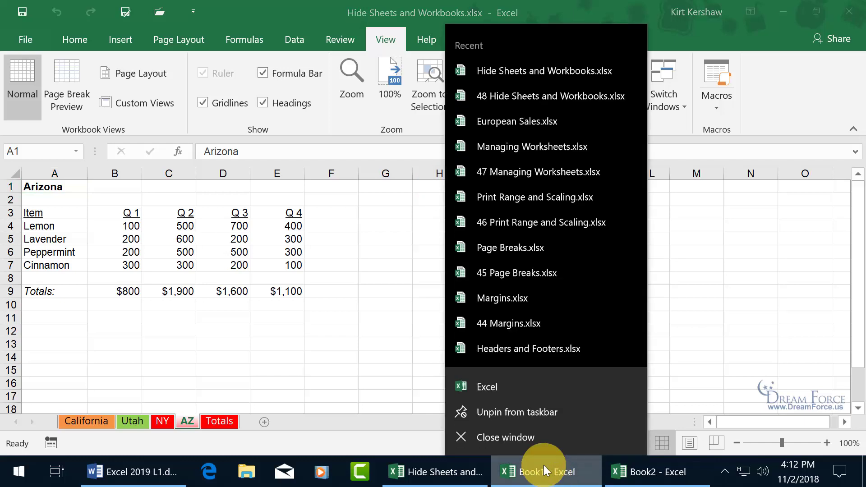
{"action": "left_click", "coordinate": [530, 439]}
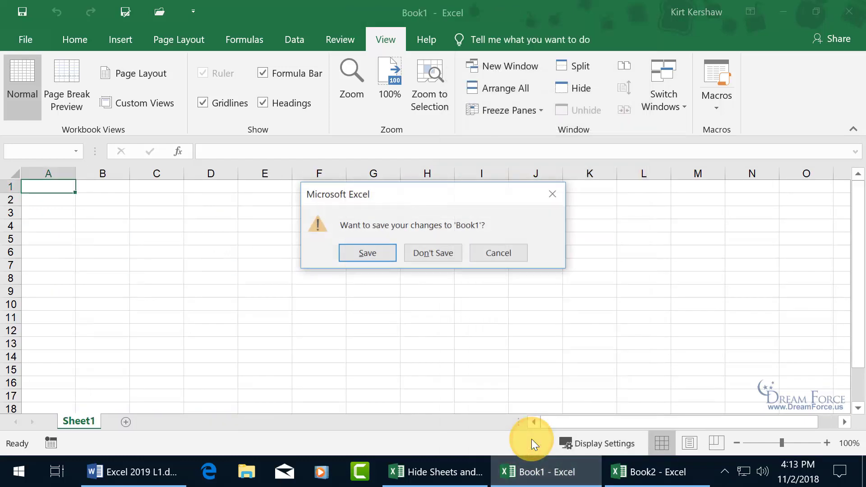
{"action": "left_click", "coordinate": [440, 252]}
{"action": "left_click", "coordinate": [587, 472]}
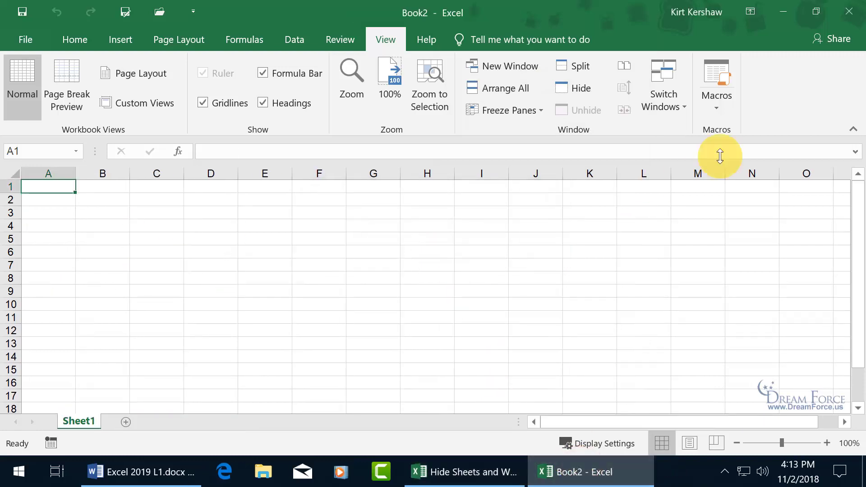
{"action": "left_click", "coordinate": [848, 11]}
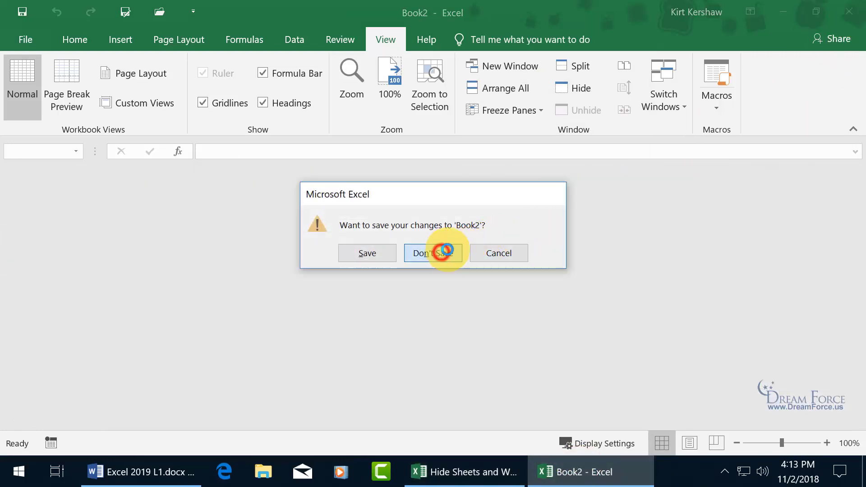
{"action": "left_click", "coordinate": [440, 251]}
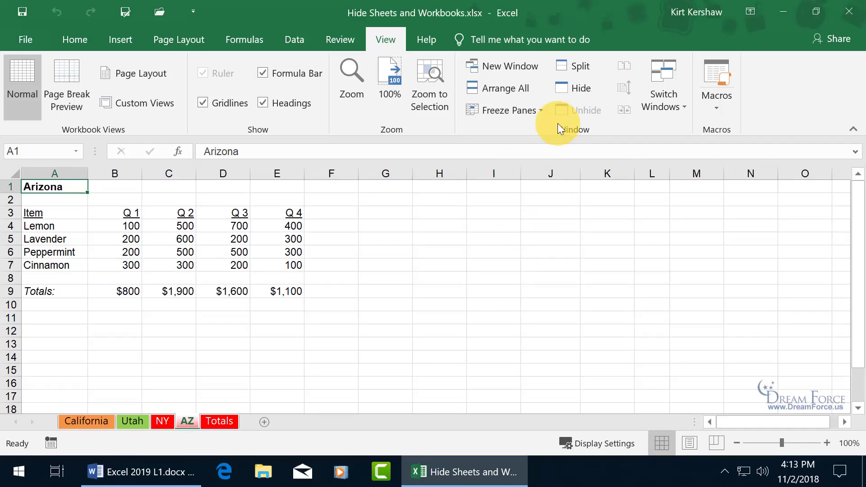
Hide the Hide Sheets and Workbooks window via View > Hide, then close Excel.
{"action": "left_click", "coordinate": [578, 87]}
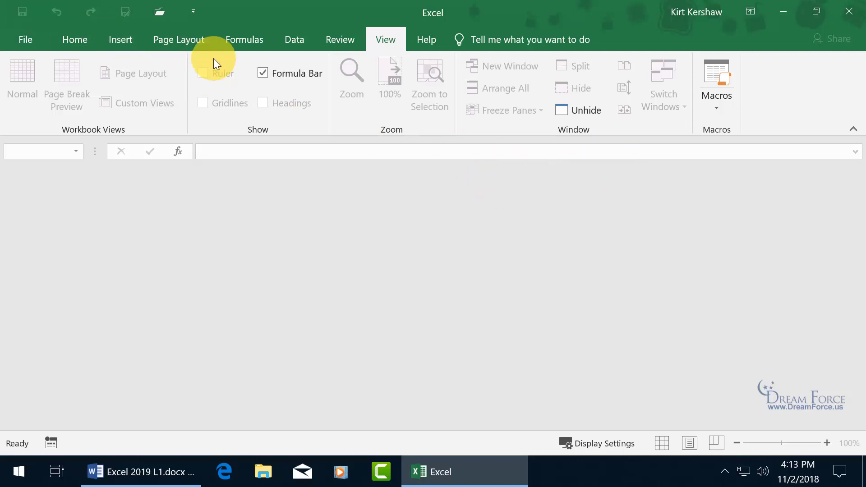
{"action": "left_click", "coordinate": [848, 11]}
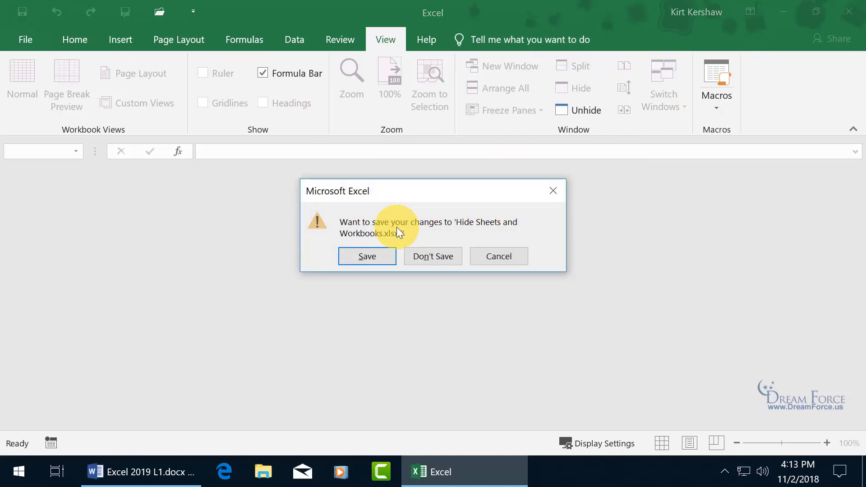
Save on close, reopen Hide Sheets and Workbooks.xlsx from the desktop, and unhide its window.
{"action": "left_click", "coordinate": [377, 255]}
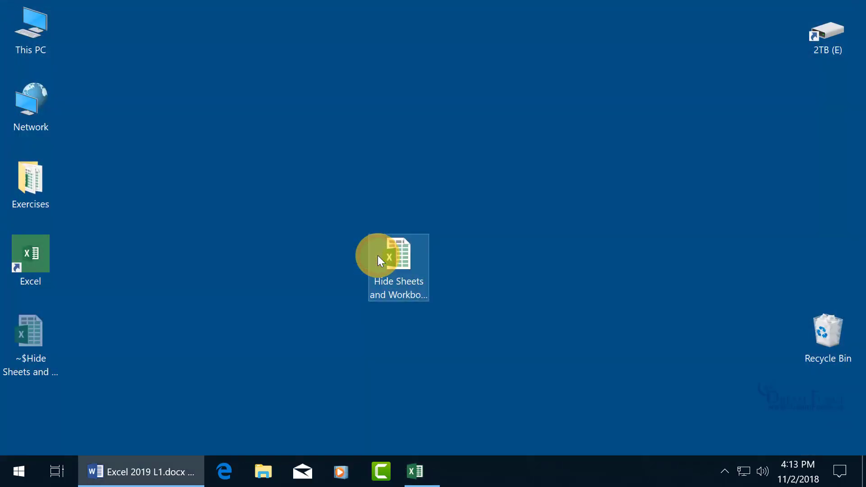
{"action": "double_click", "coordinate": [404, 263]}
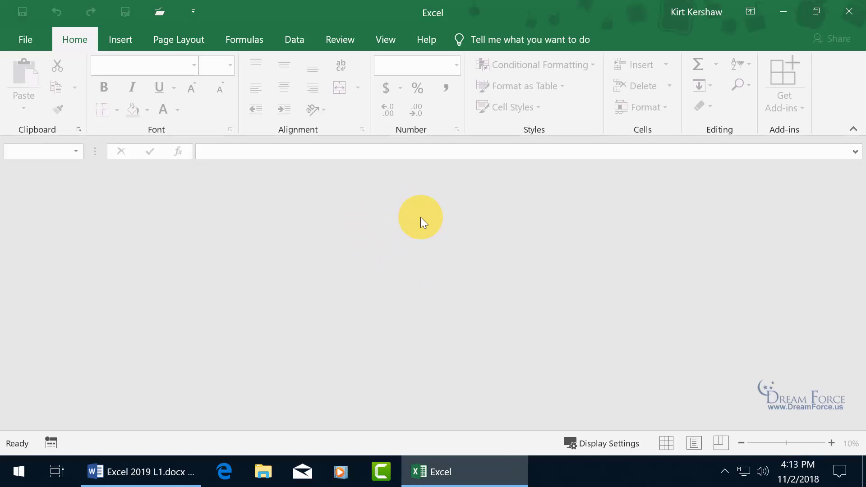
{"action": "left_click", "coordinate": [388, 40]}
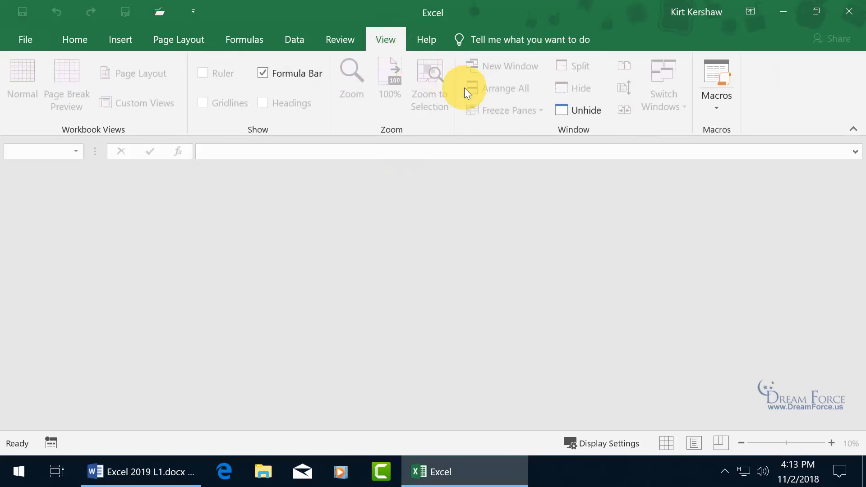
{"action": "left_click", "coordinate": [581, 114]}
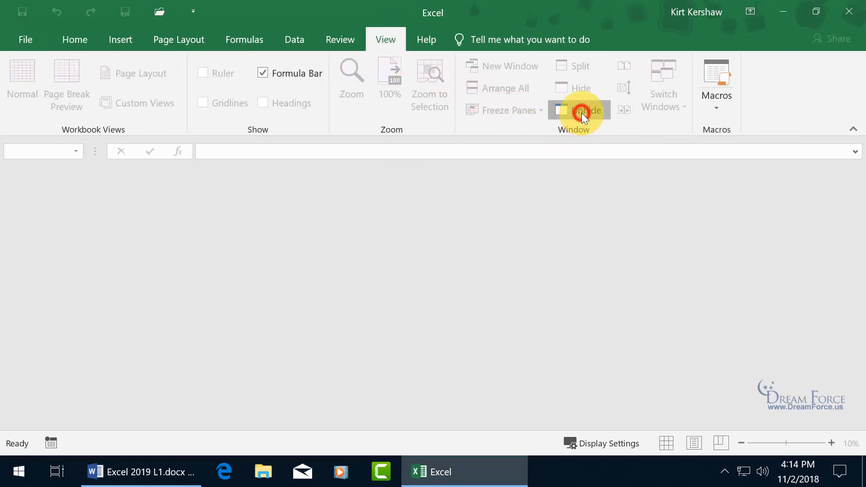
{"action": "double_click", "coordinate": [451, 231]}
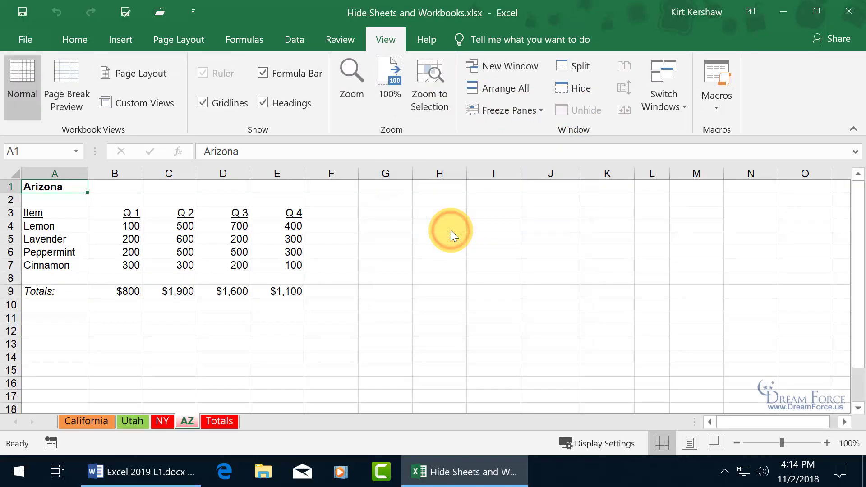